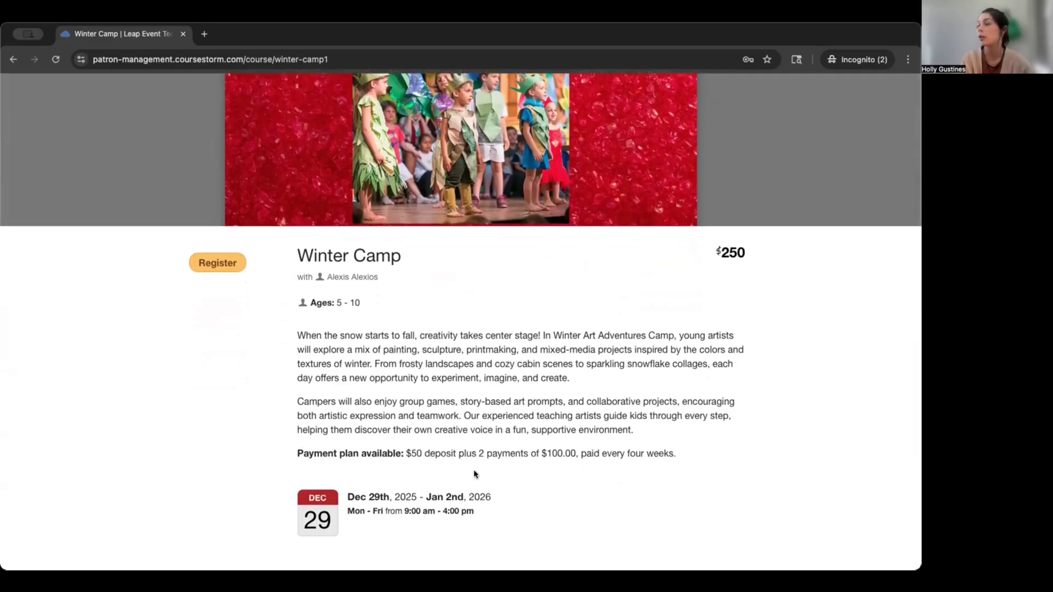
Review the Winter Camp course details and location, then begin its registration.
scroll(417, 452, "down", 3)
scroll(411, 433, "down", 2)
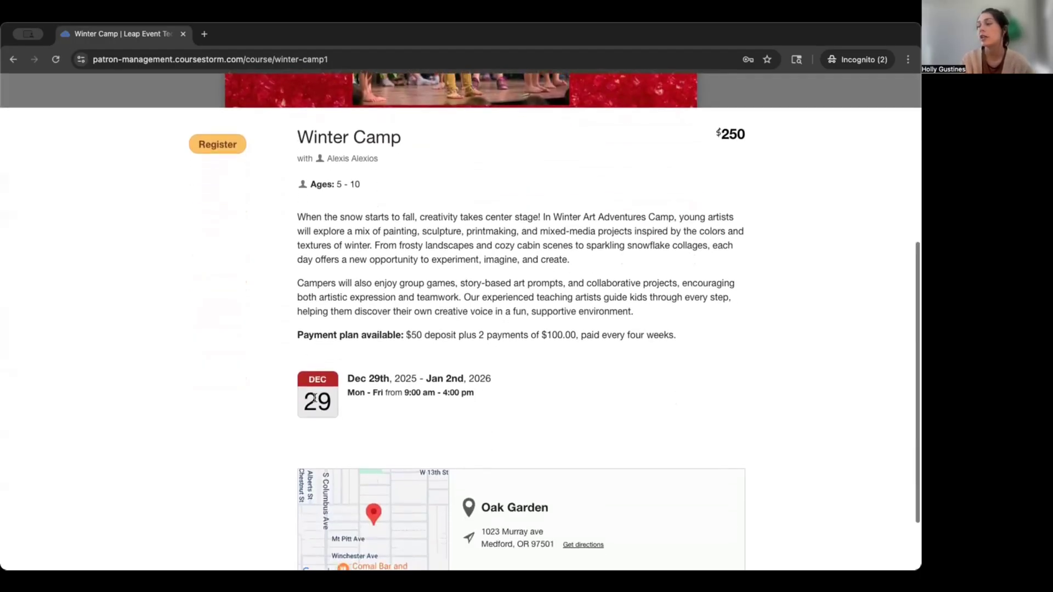
scroll(372, 428, "down", 3)
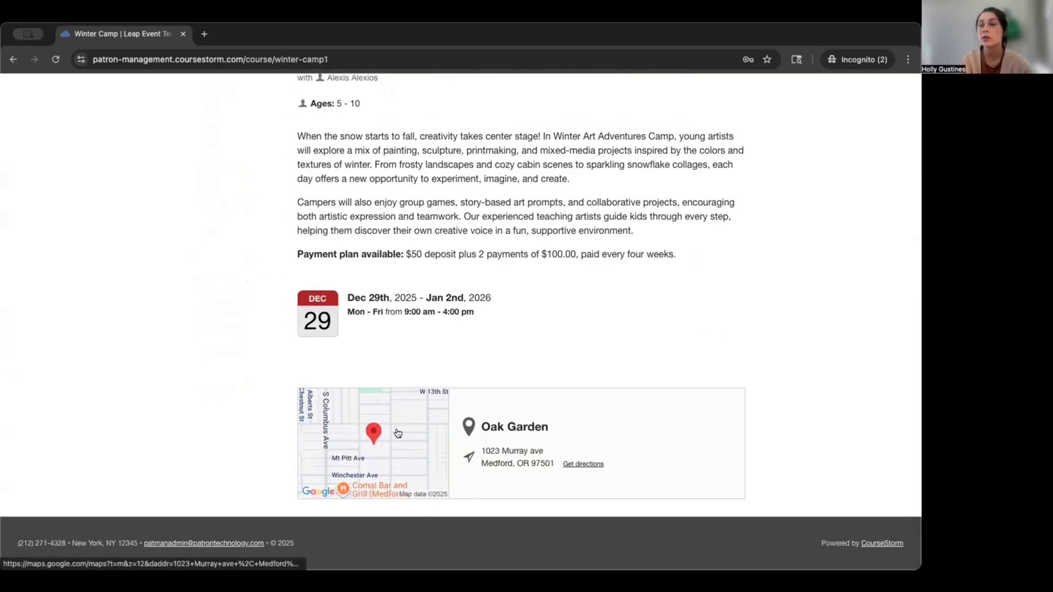
scroll(405, 416, "up", 10)
left_click(220, 423)
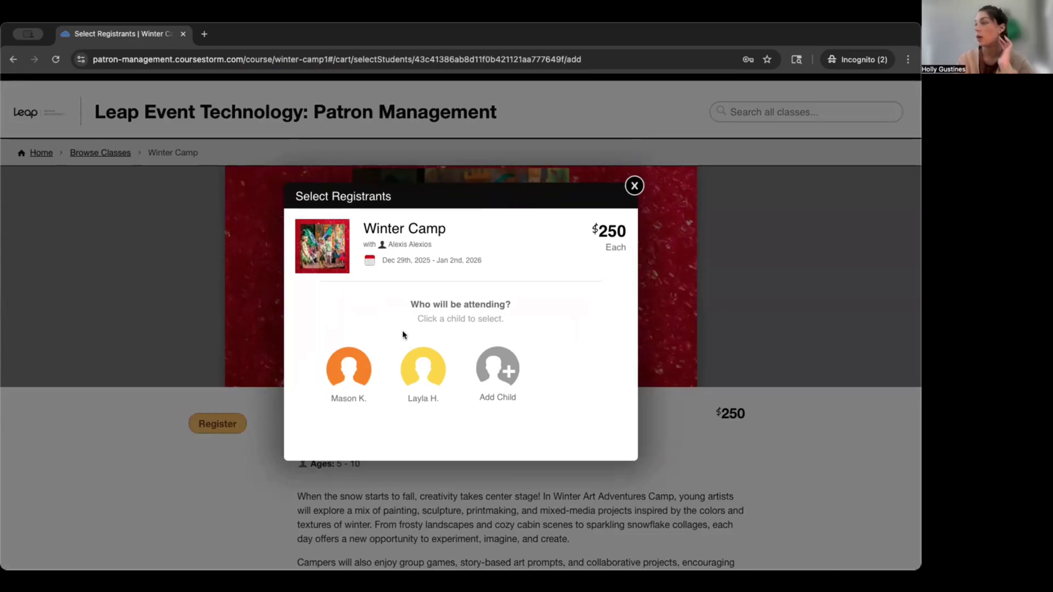
Add Winter Camp to the cart for the second listed child and continue browsing classes.
left_click(416, 371)
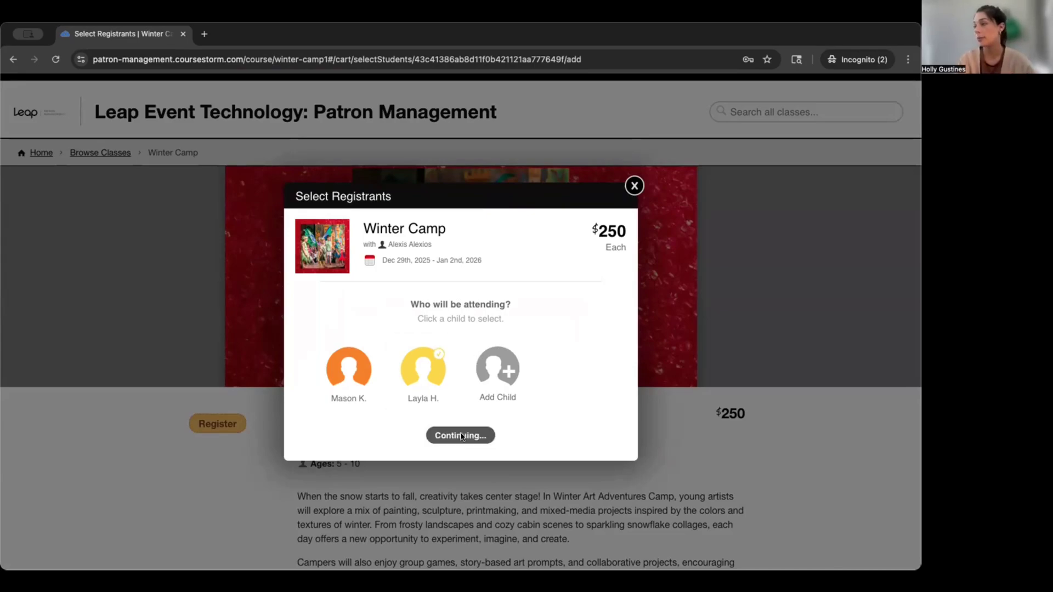
left_click(461, 437)
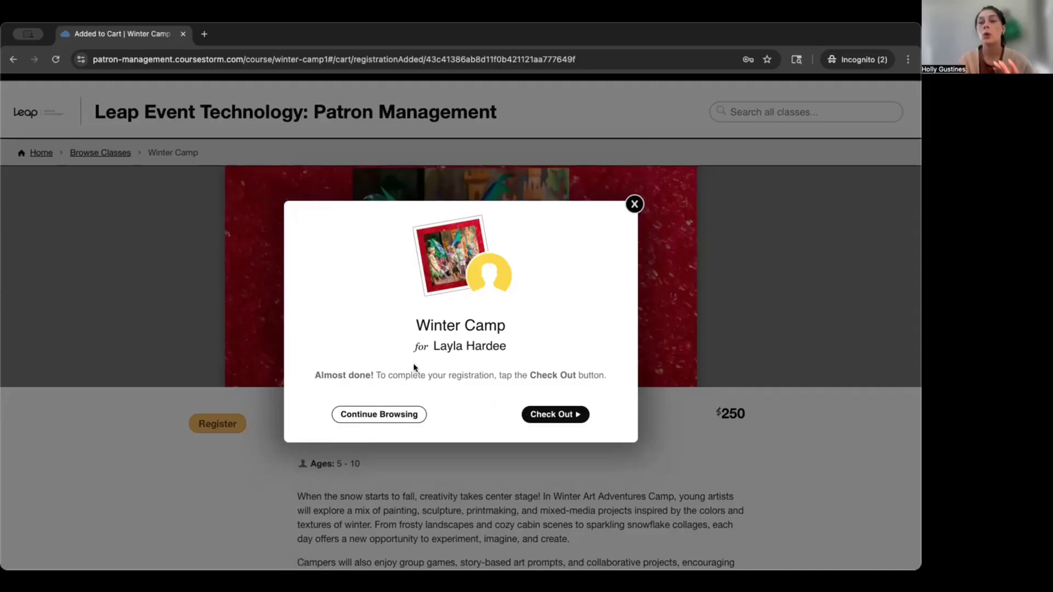
left_click(357, 417)
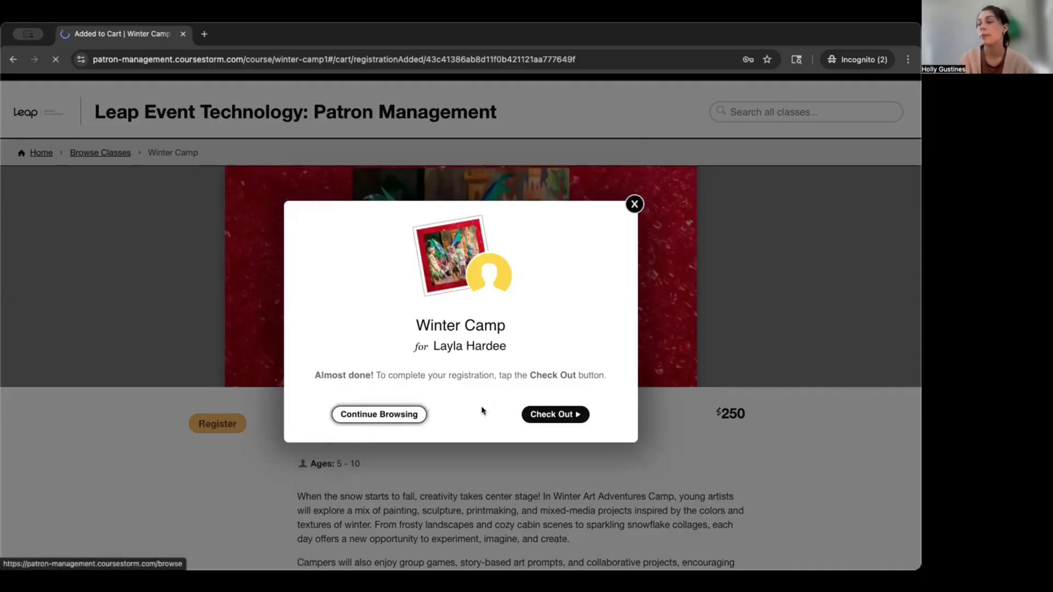
Add Acting Essentials: Grades 6-8 ($250) to the cart for the first listed child.
scroll(480, 414, "down", 4)
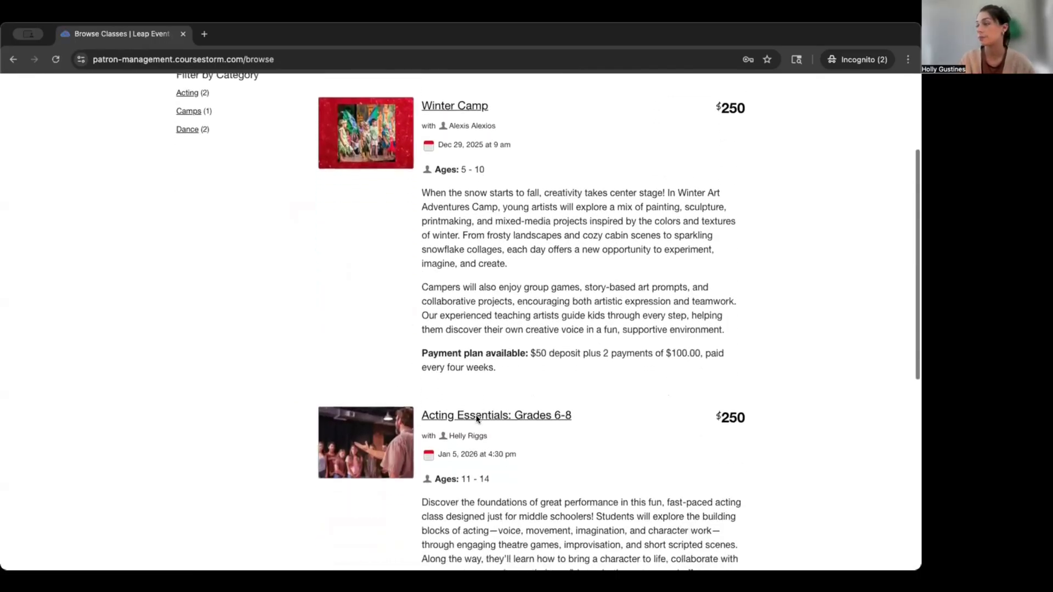
scroll(476, 420, "down", 6)
scroll(476, 414, "up", 5)
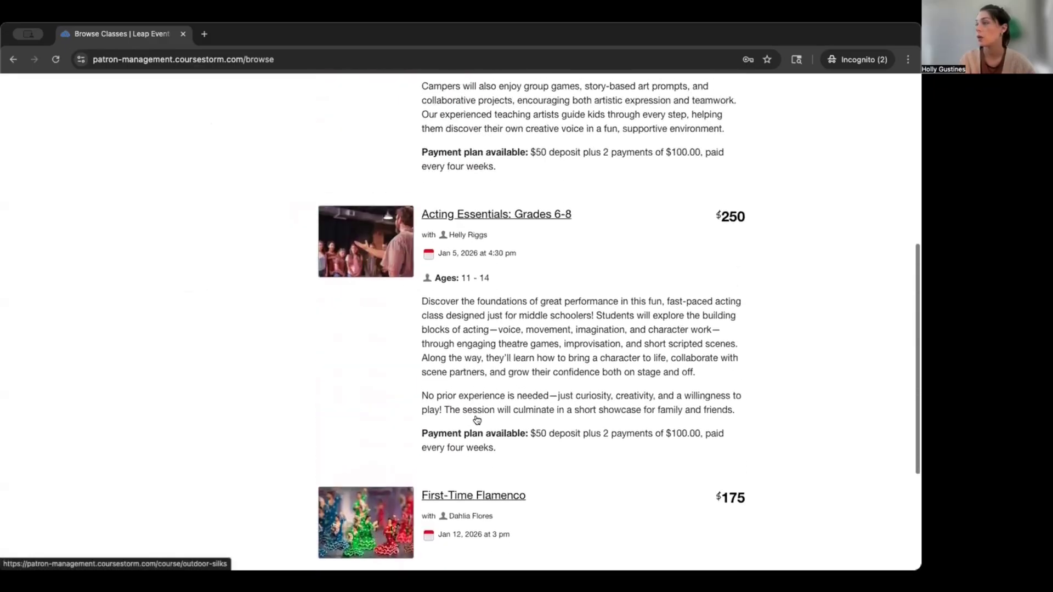
left_click(505, 291)
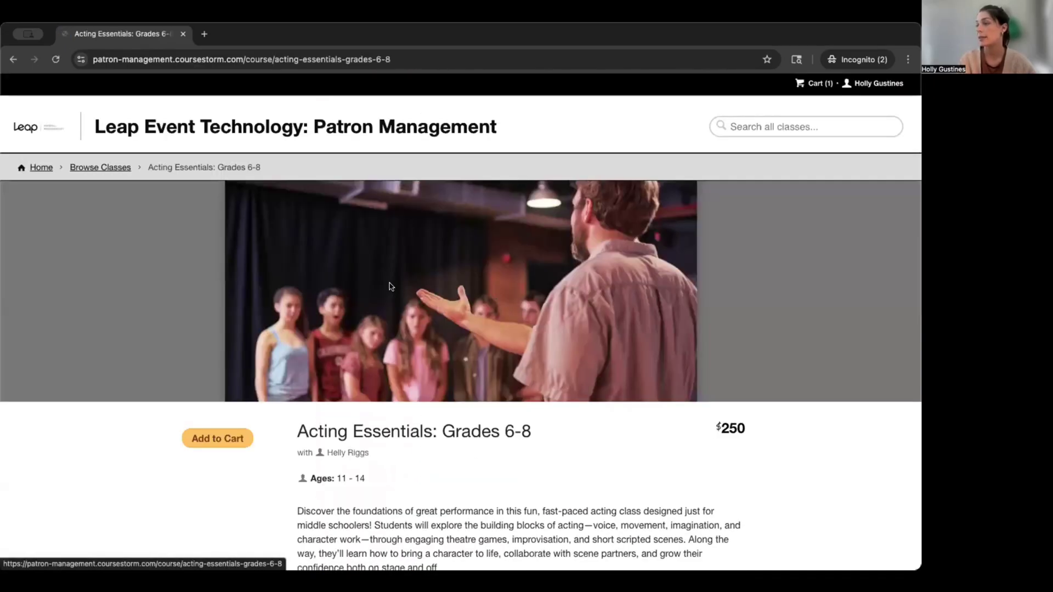
scroll(403, 380, "down", 1)
left_click(217, 391)
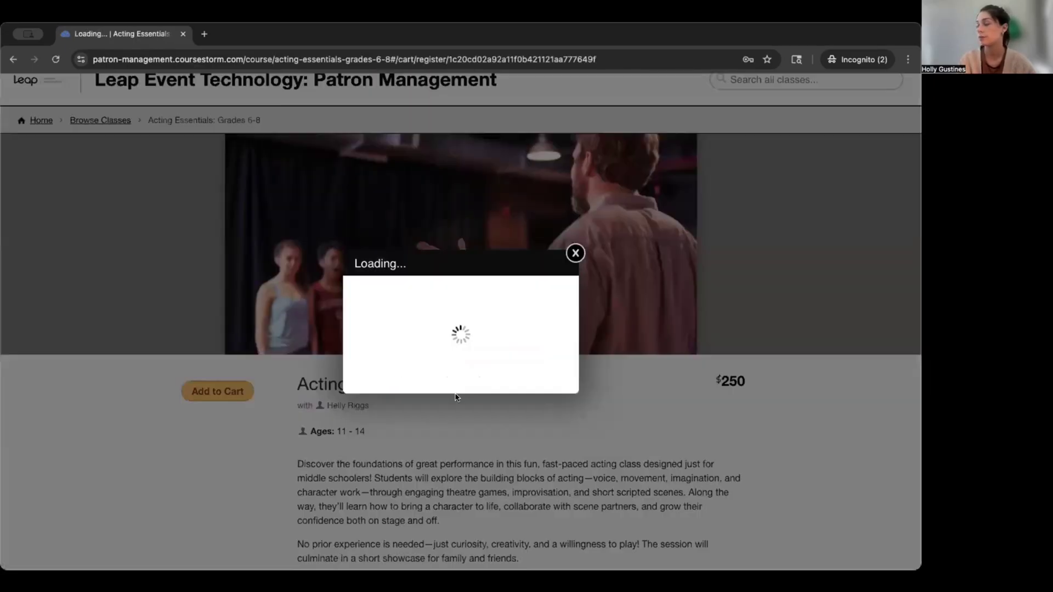
left_click(362, 370)
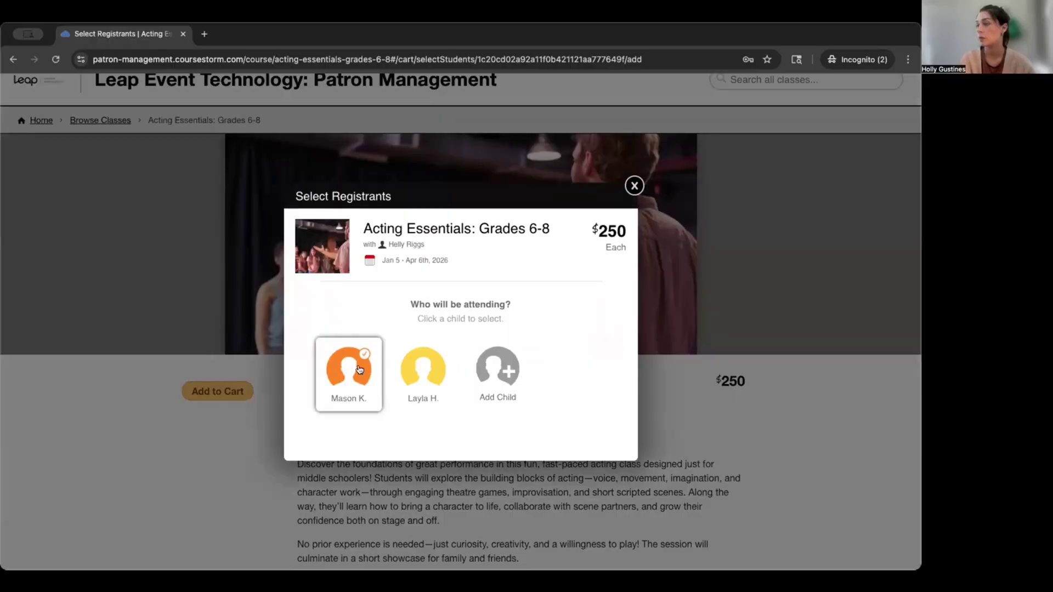
left_click(457, 433)
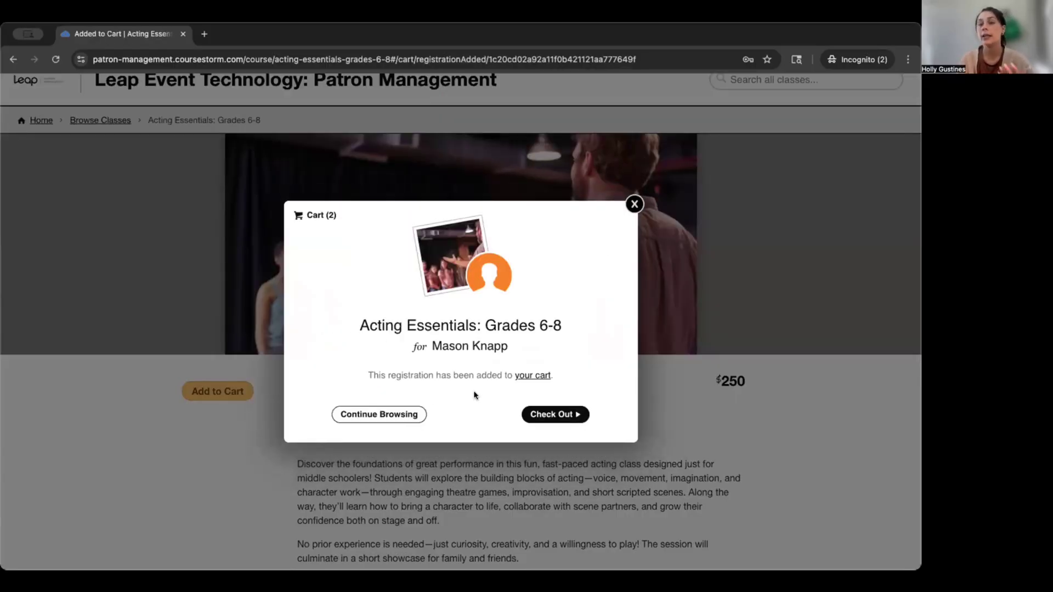
left_click(551, 414)
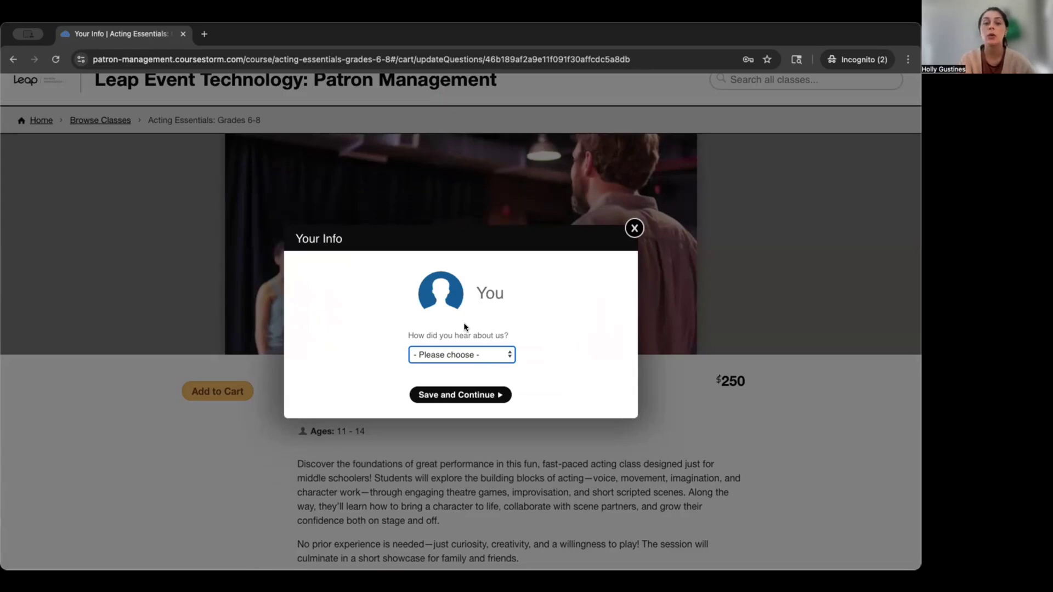
Choose Social media as the referral source at checkout.
left_click(447, 357)
key("Escape")
left_click(440, 395)
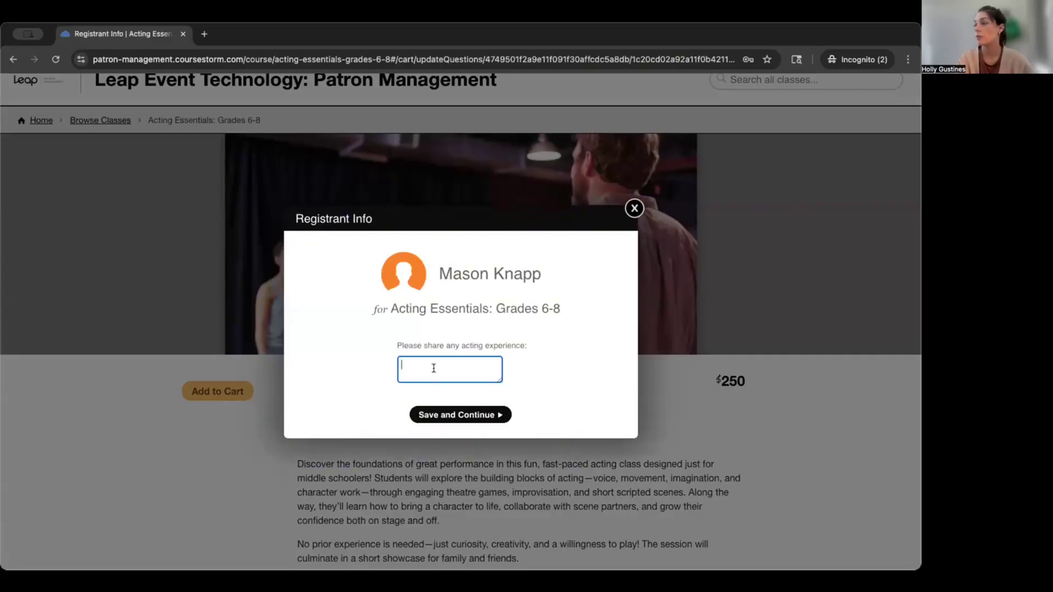
Answer the registrant questions: acting experience 'none' and allergies 'bee stings'.
type("none")
left_click(457, 415)
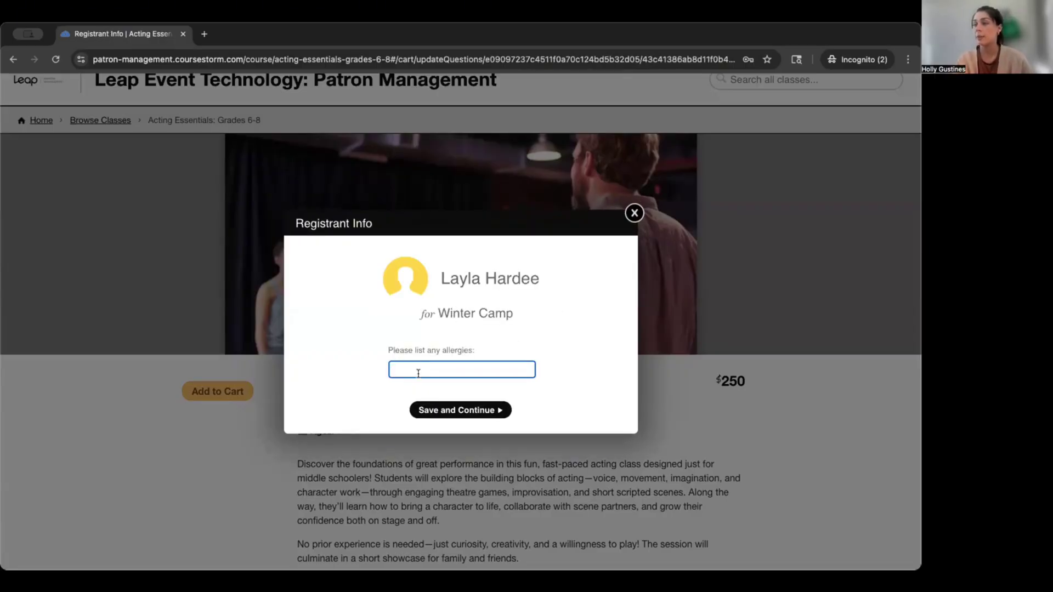
type("bee stings")
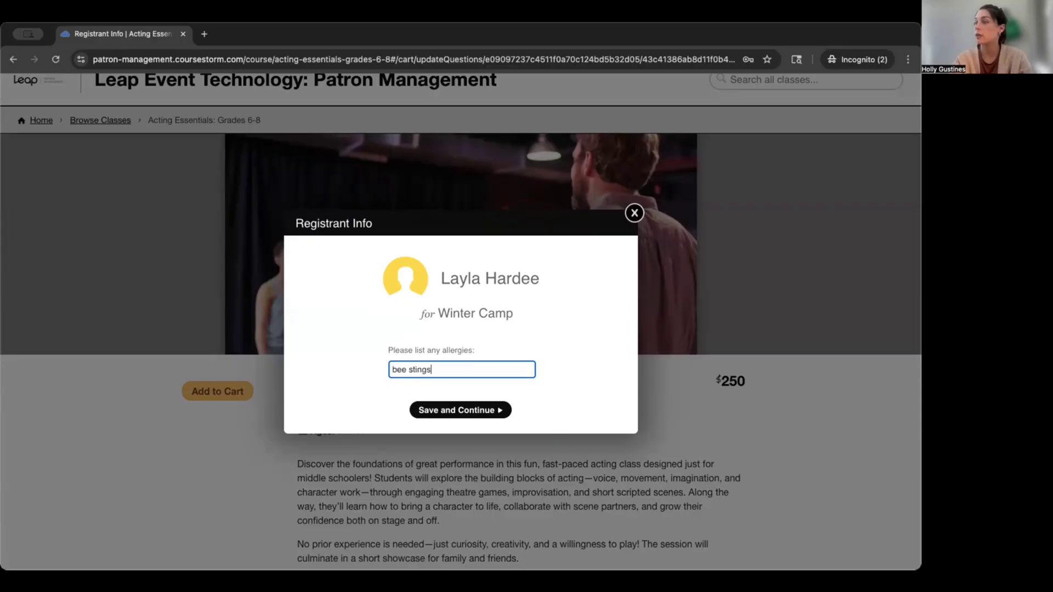
left_click(457, 411)
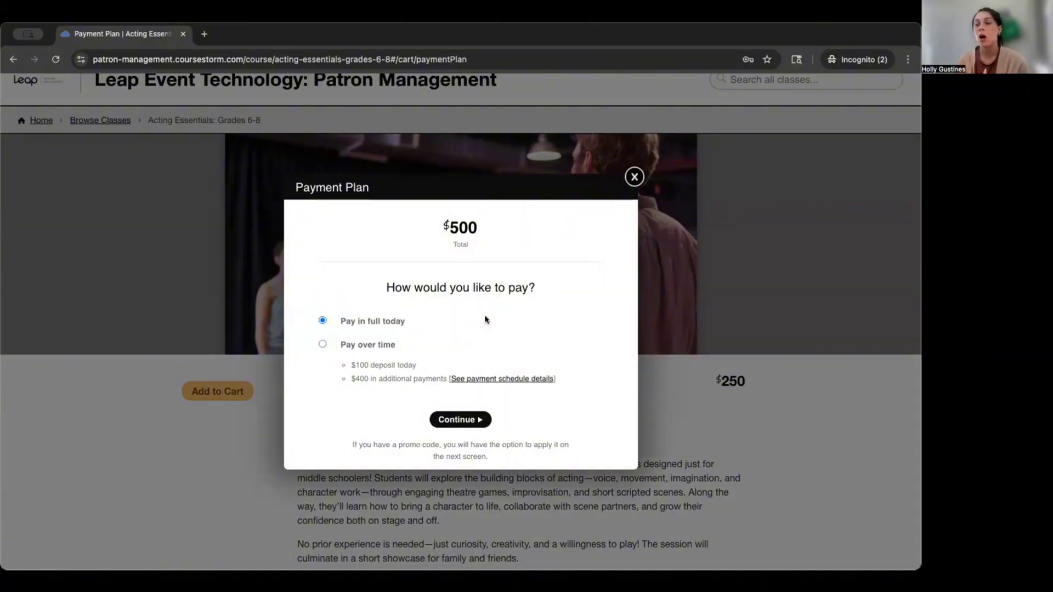
Pay in full today and review the itemised details of both registrations totalling $504.98.
left_click(442, 421)
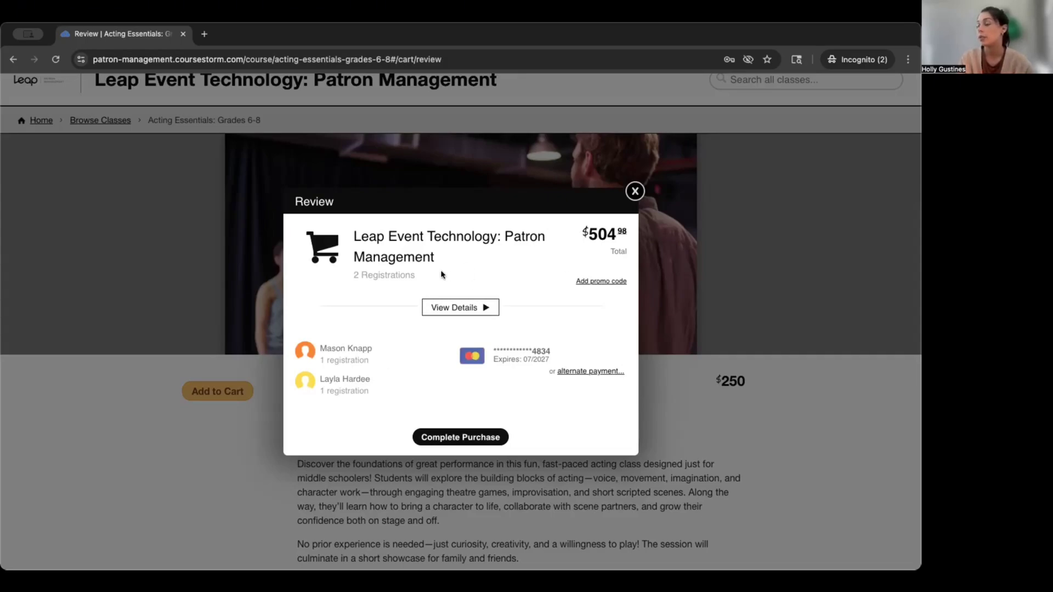
left_click(445, 306)
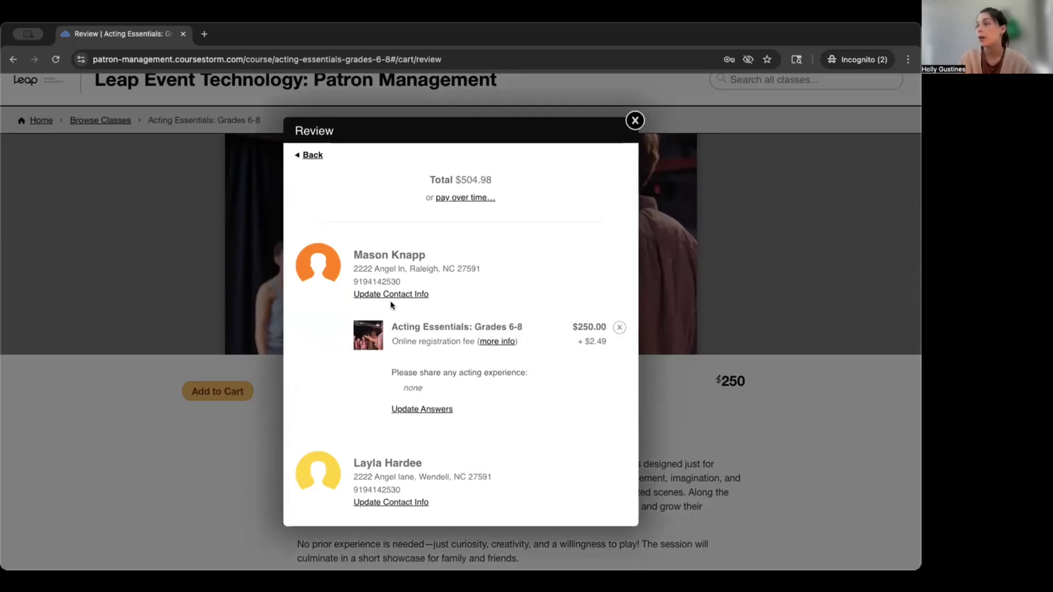
scroll(442, 350, "down", 1)
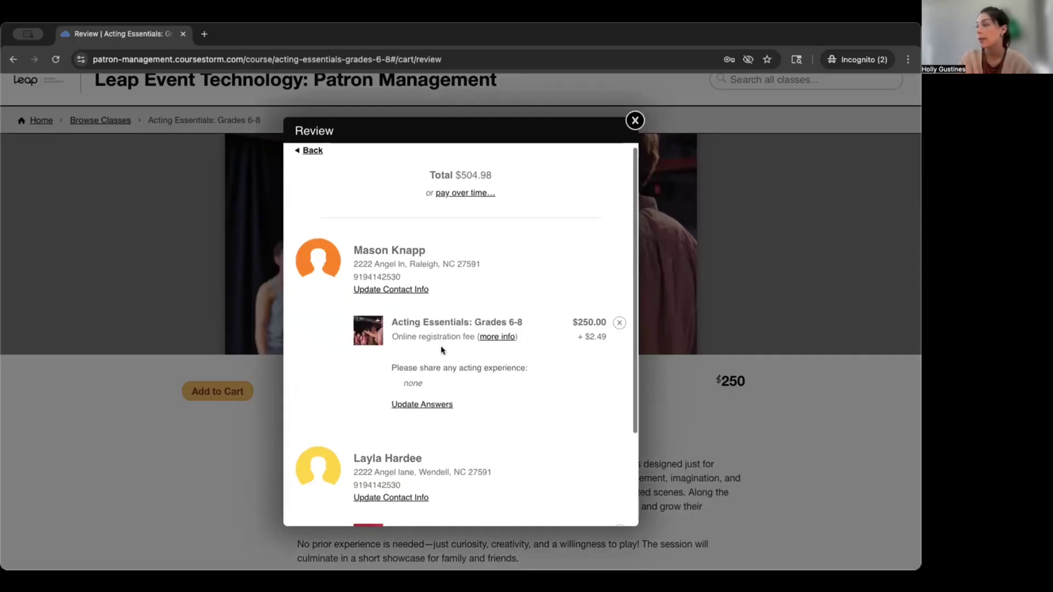
scroll(442, 350, "down", 2)
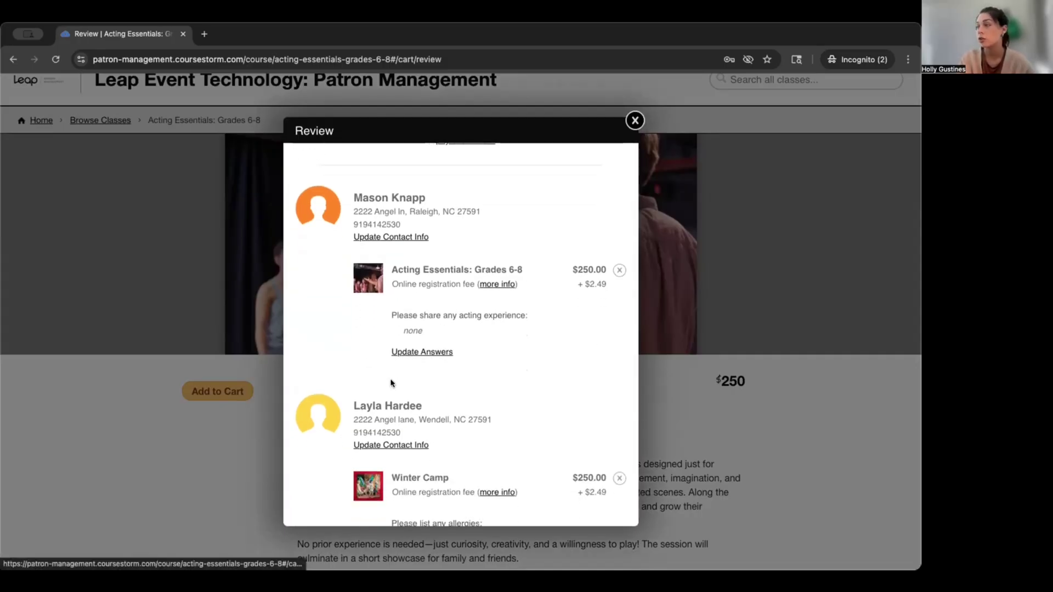
scroll(391, 383, "down", 2)
scroll(391, 383, "up", 4)
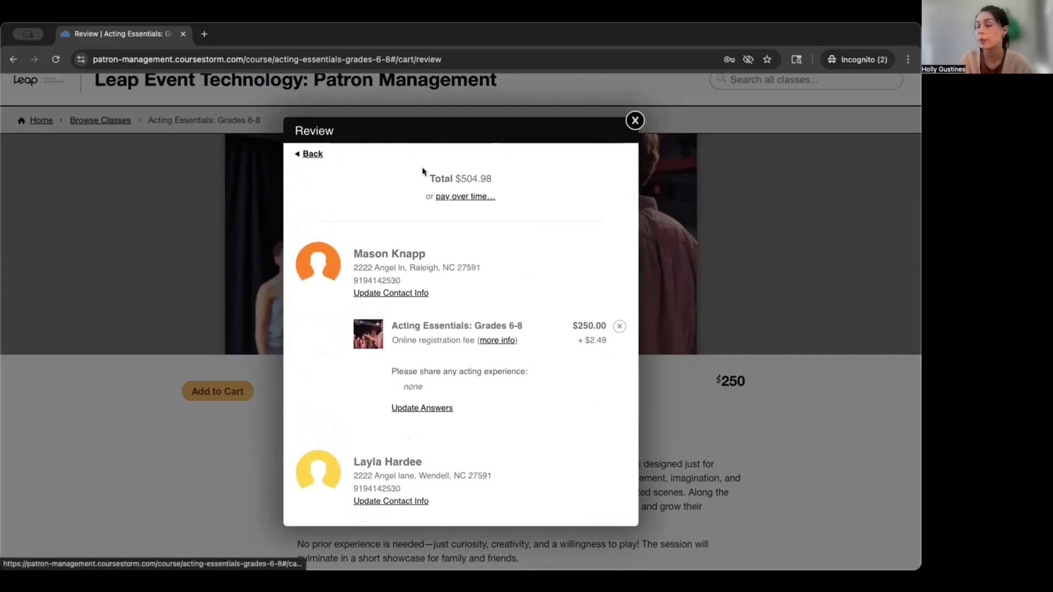
left_click(311, 154)
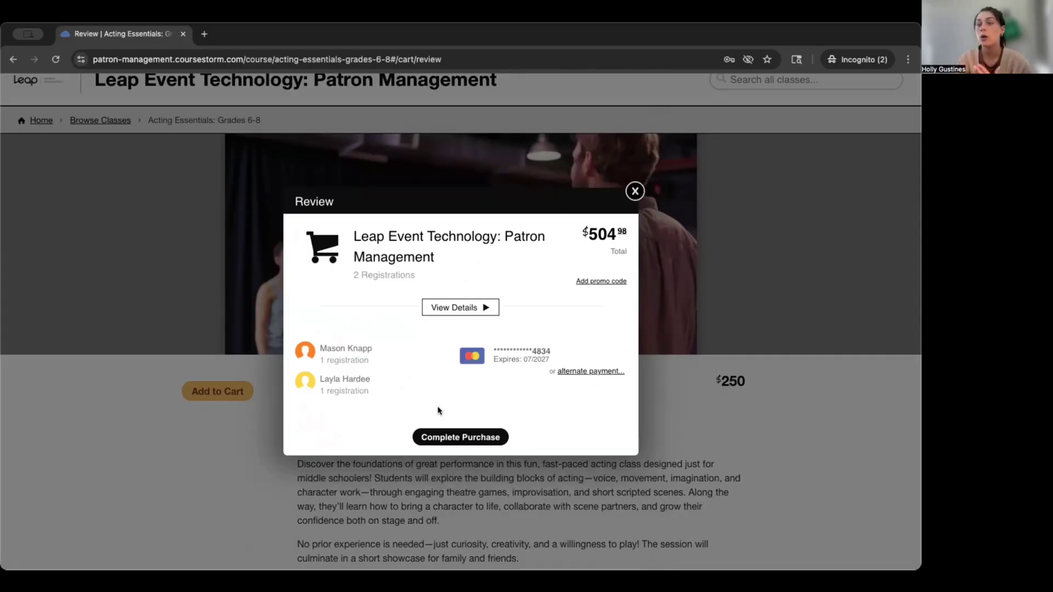
Complete the registration purchase and dismiss the Thanks! confirmation.
left_click(439, 438)
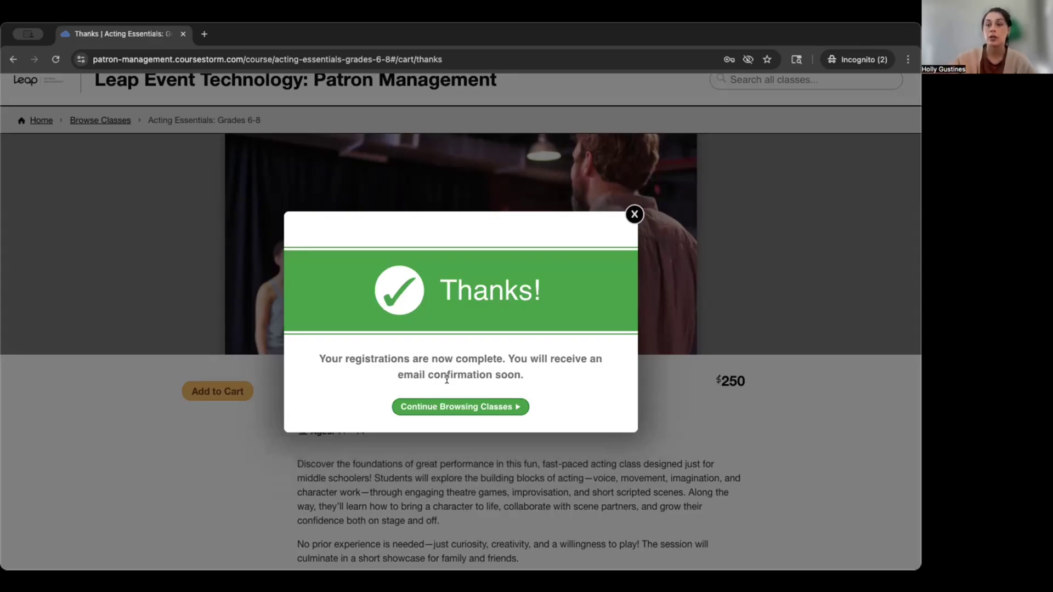
left_click(634, 215)
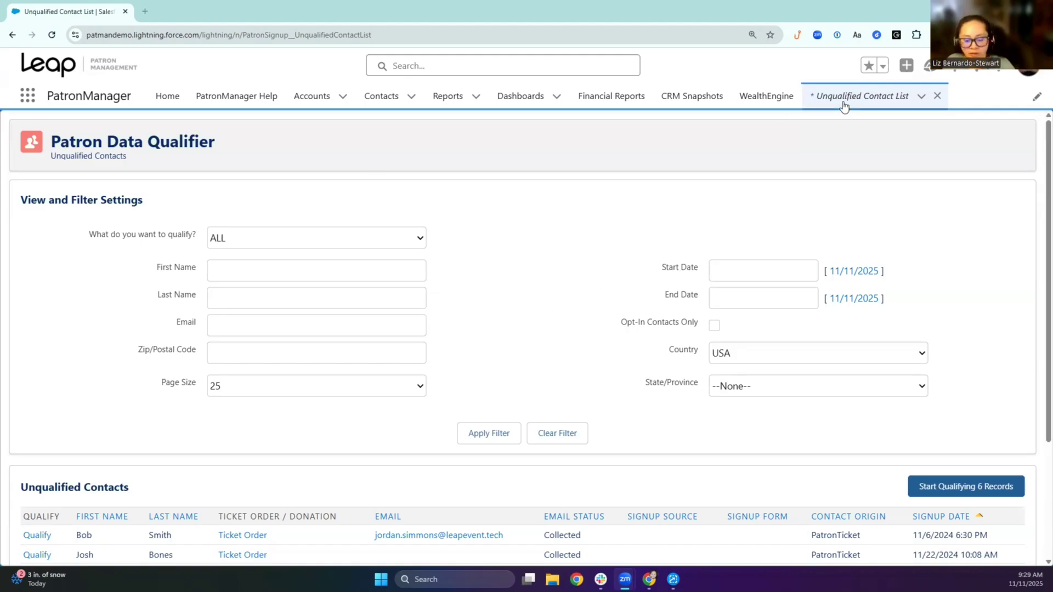
Scroll to the Unqualified Contacts table showing all six contacts, including the new CourseStorm signup.
scroll(583, 235, "down", 3)
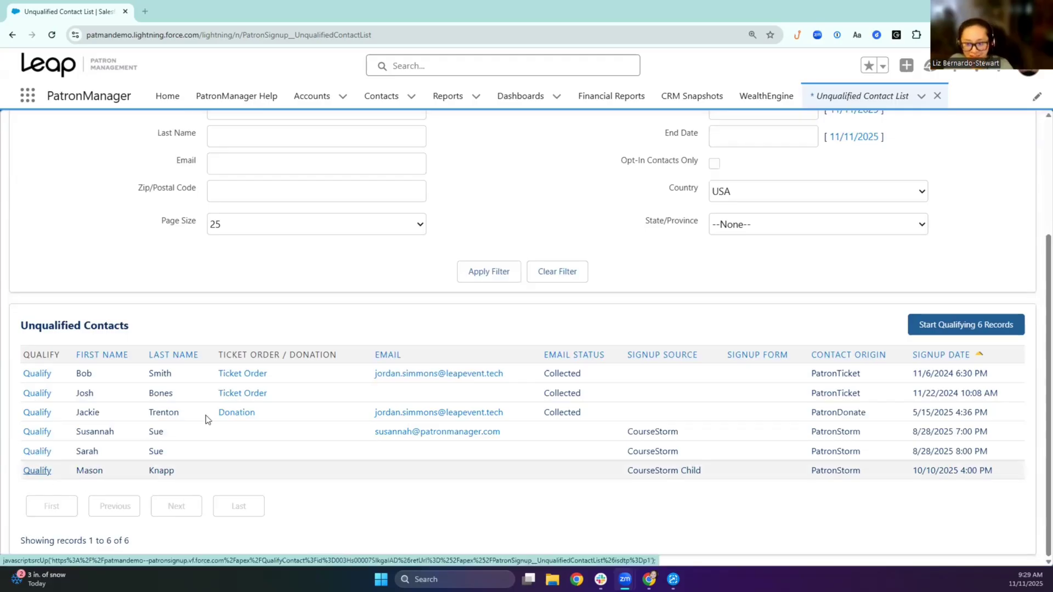
Open the recent customer's contact record and show all related lists, including CourseStorm Registrations.
left_click(411, 97)
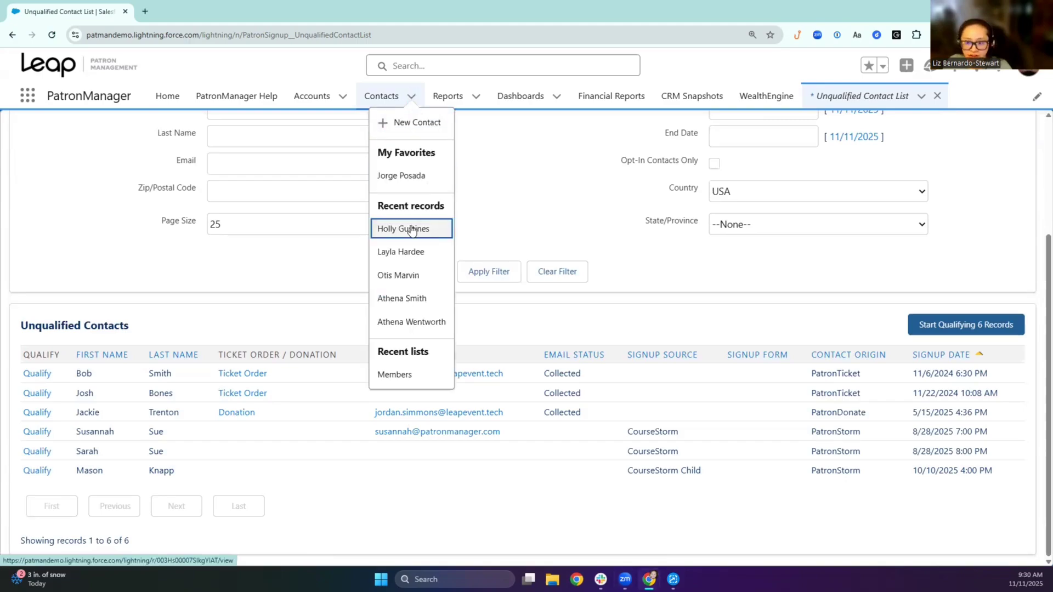
left_click(411, 230)
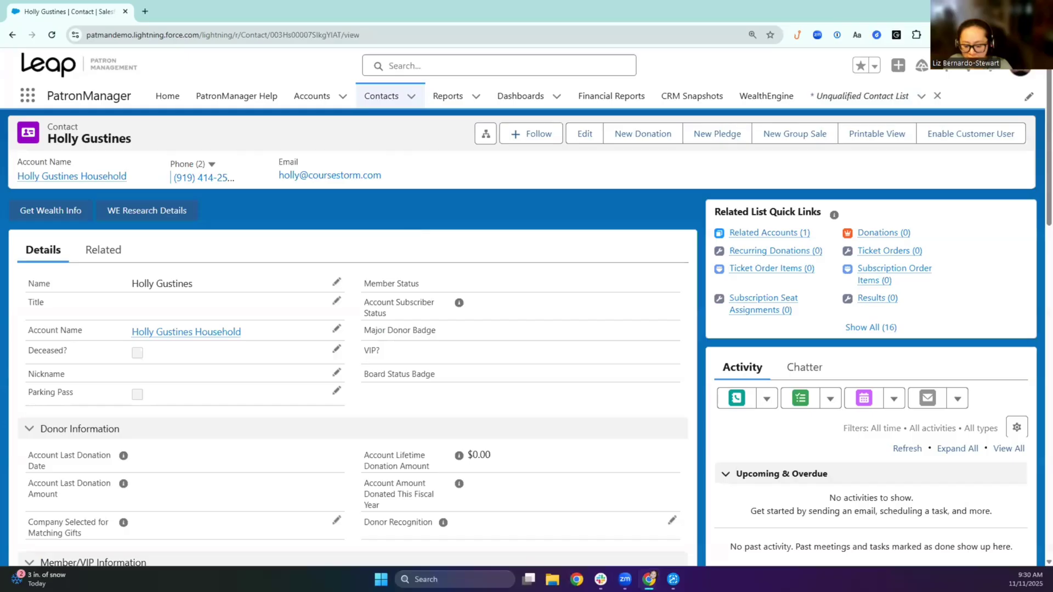
left_click(866, 328)
mouse_move(866, 327)
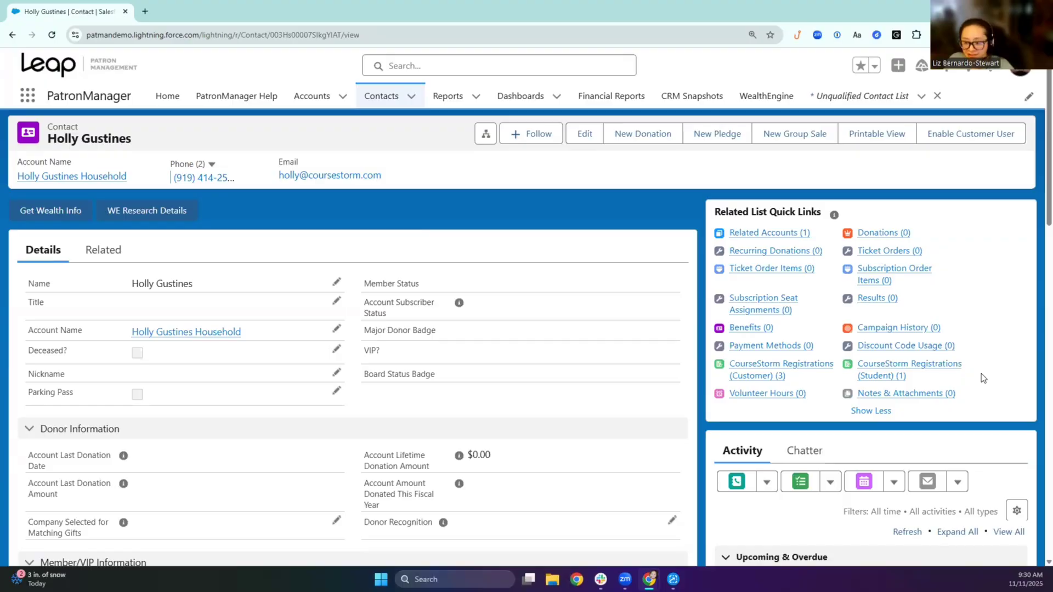
mouse_move(774, 375)
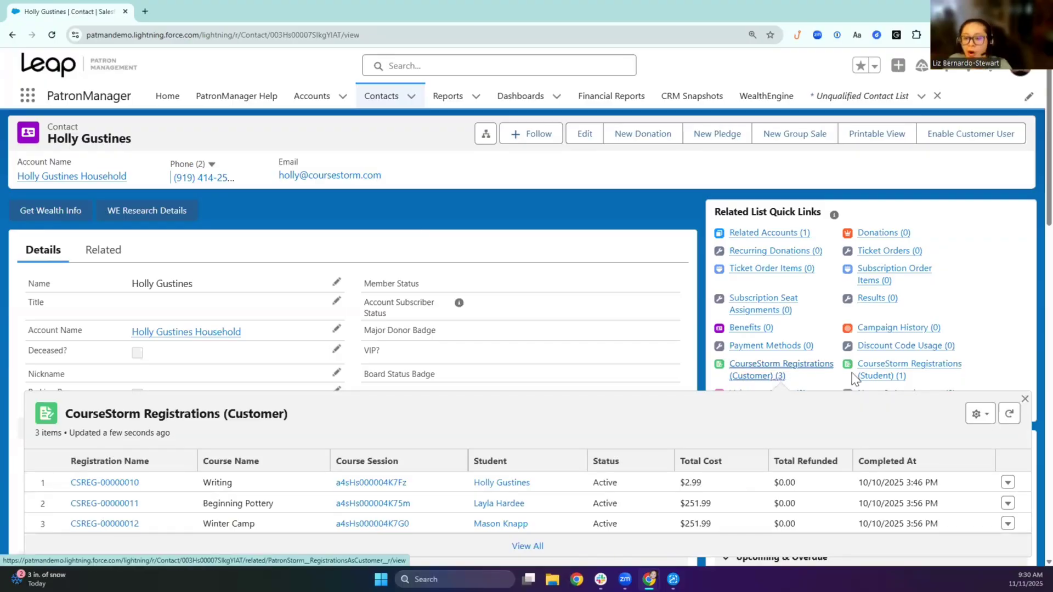
mouse_move(865, 379)
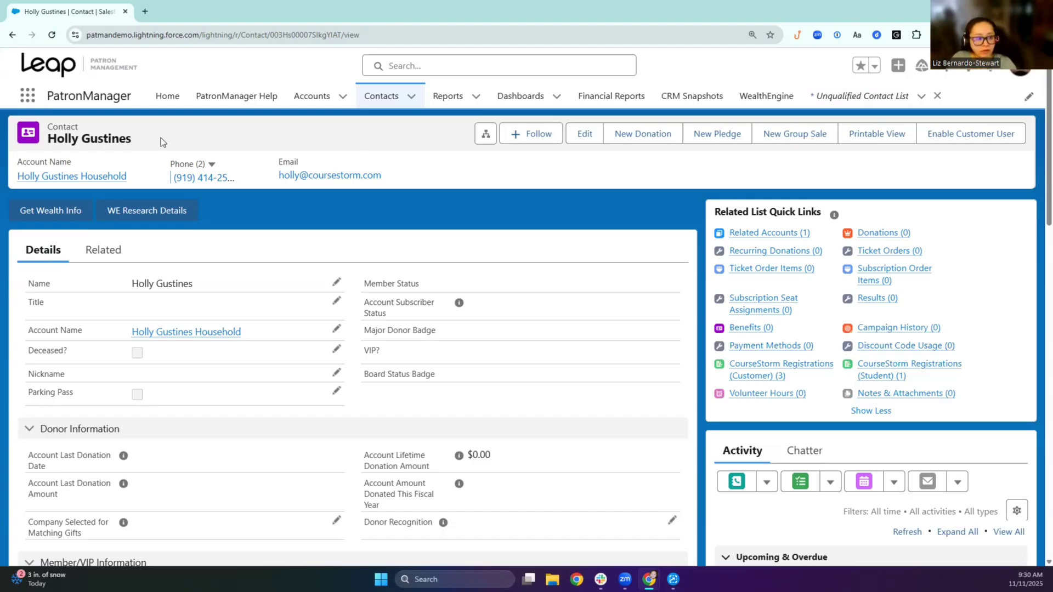
left_click(21, 98)
Switch to the PatronStorm app and open the Beginning Pottery course and its session record.
type("patron")
left_click(45, 225)
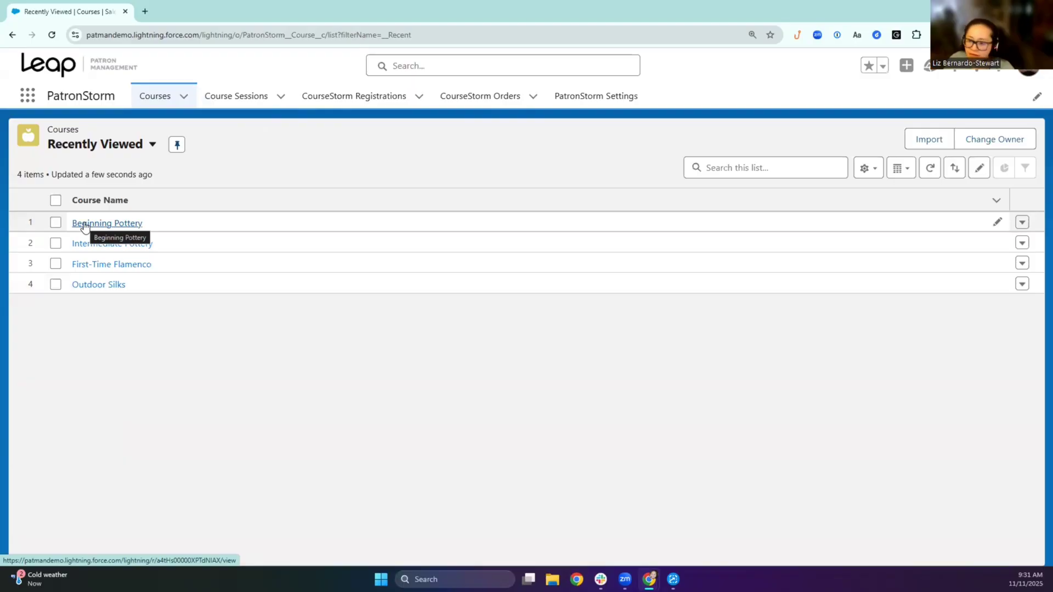
left_click(85, 227)
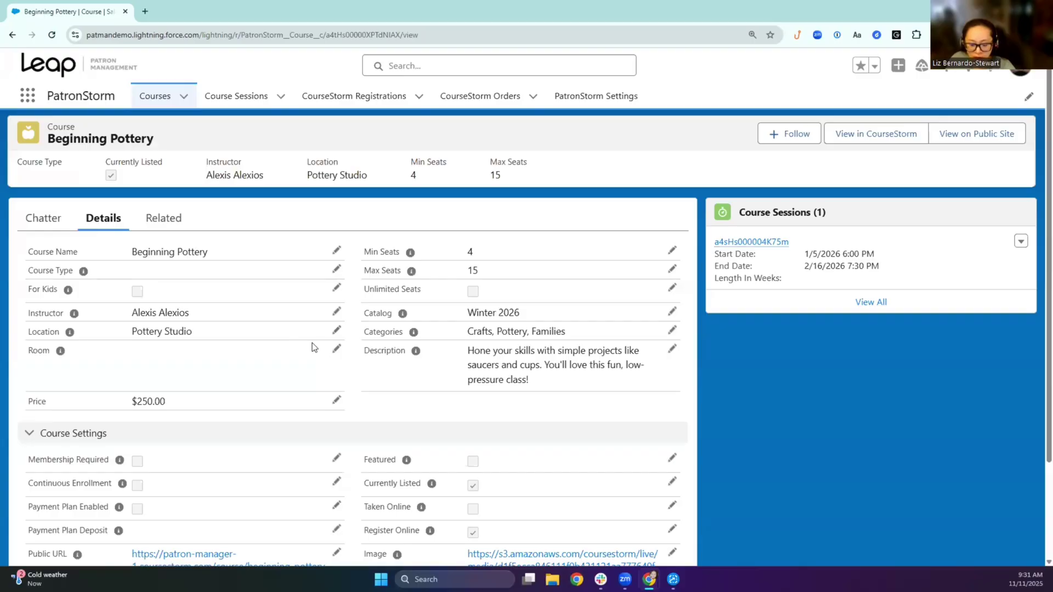
scroll(304, 337, "down", 1)
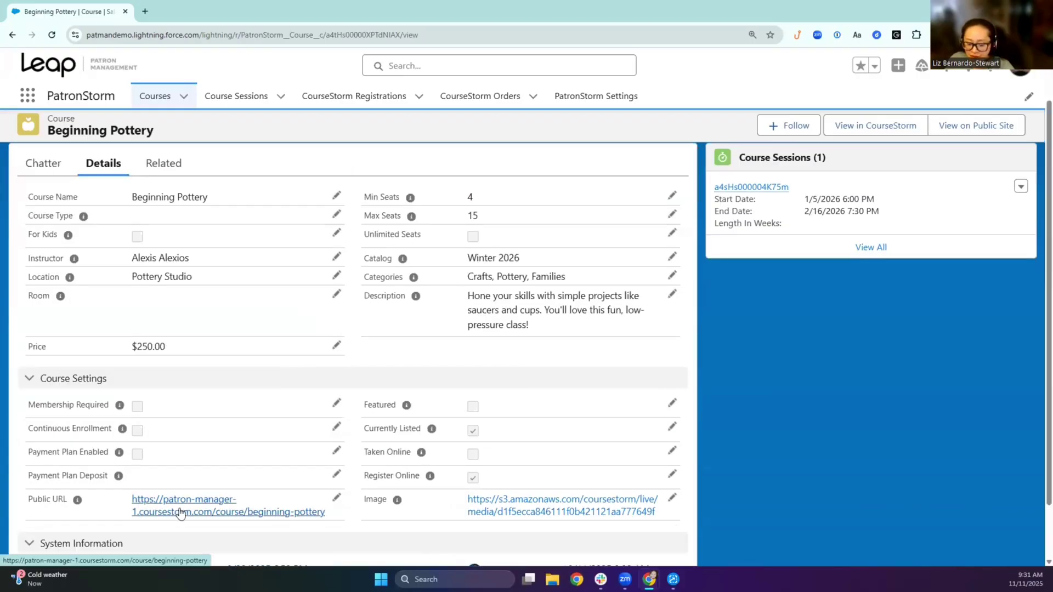
scroll(181, 510, "up", 1)
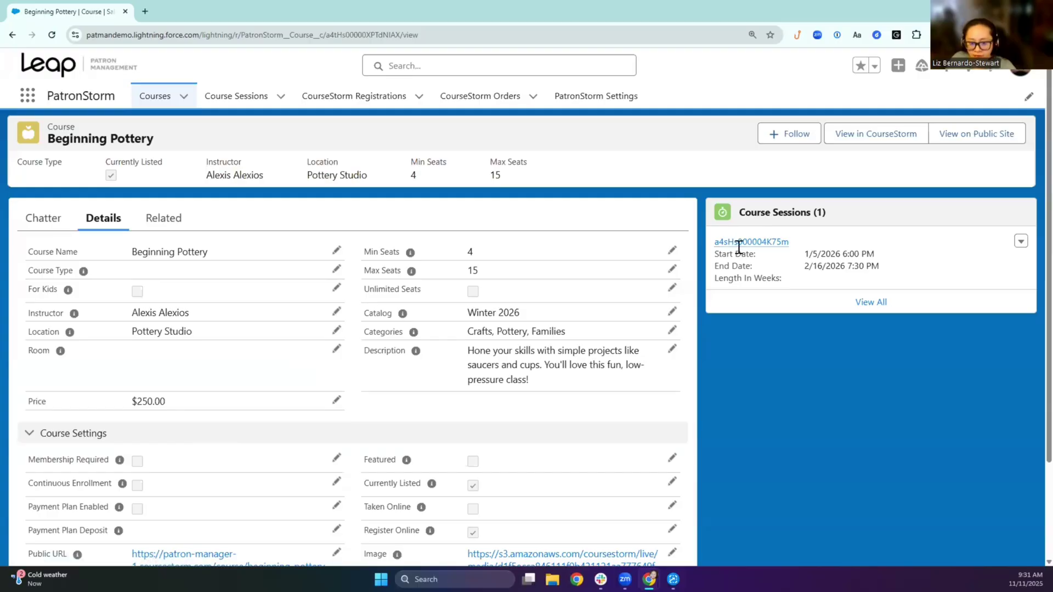
left_click(743, 242)
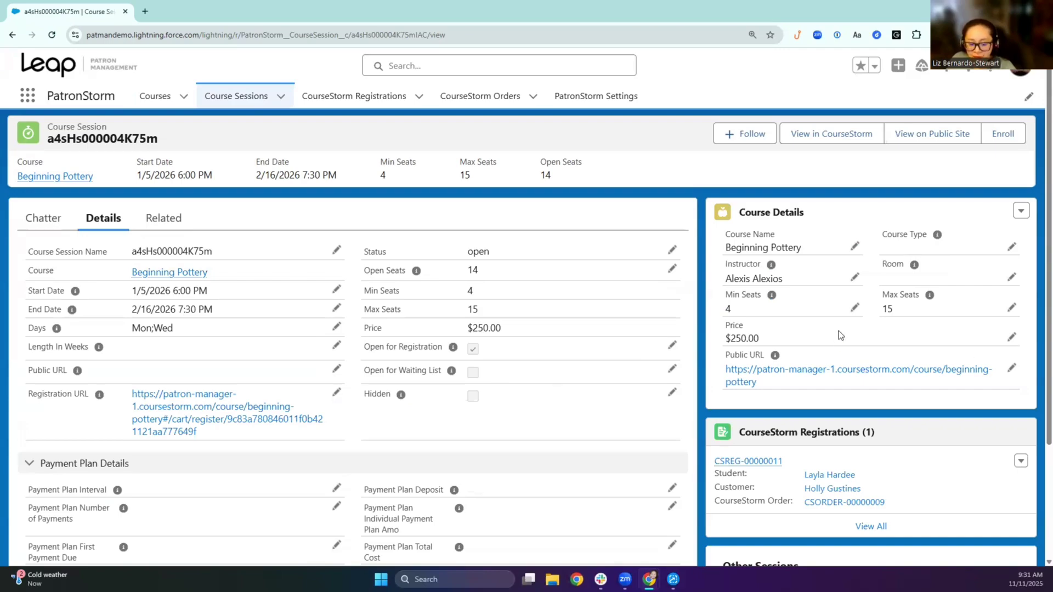
scroll(838, 328, "down", 1)
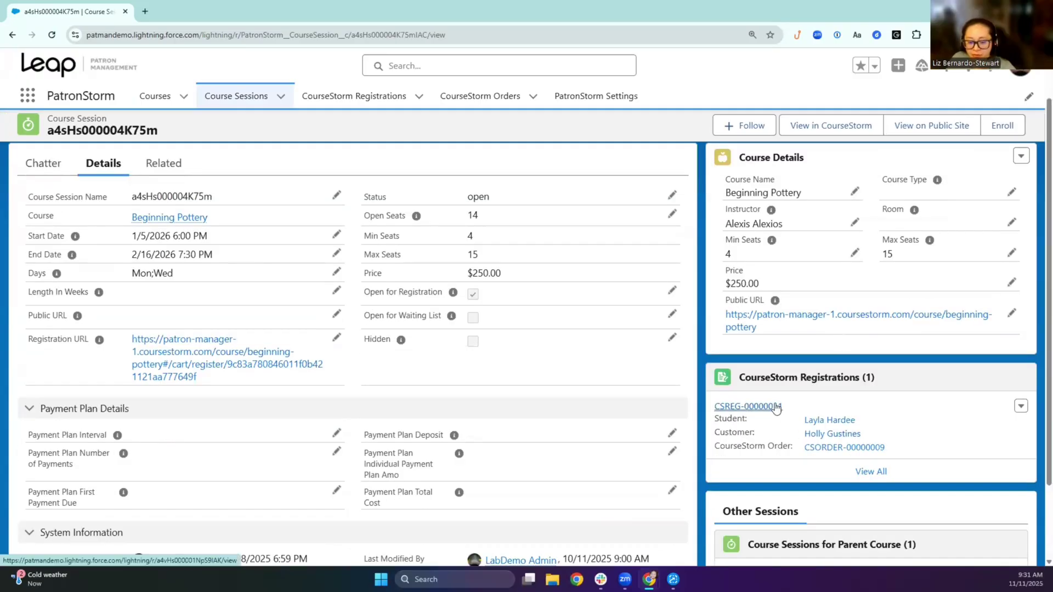
left_click(748, 407)
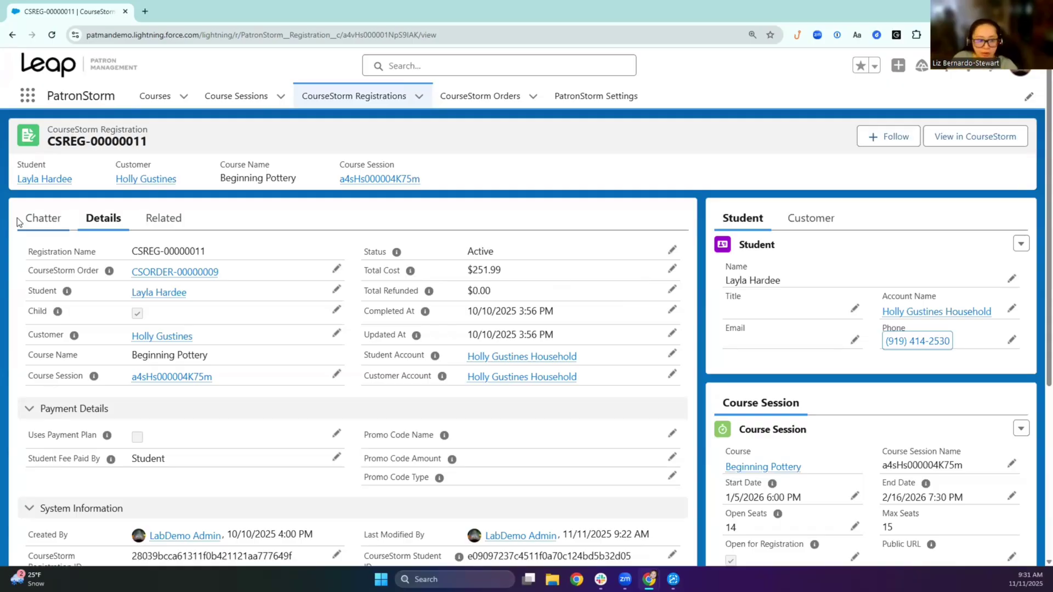
left_click(146, 271)
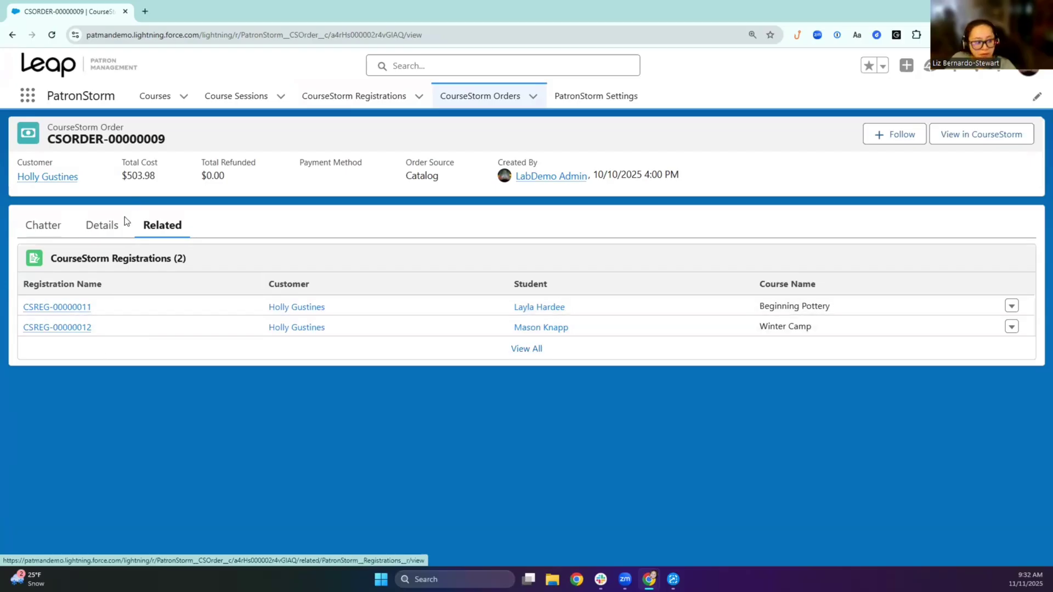
Show the details of order CSORDER-00000009: $503.98 total, $0.00 refunded, Catalog source.
left_click(103, 226)
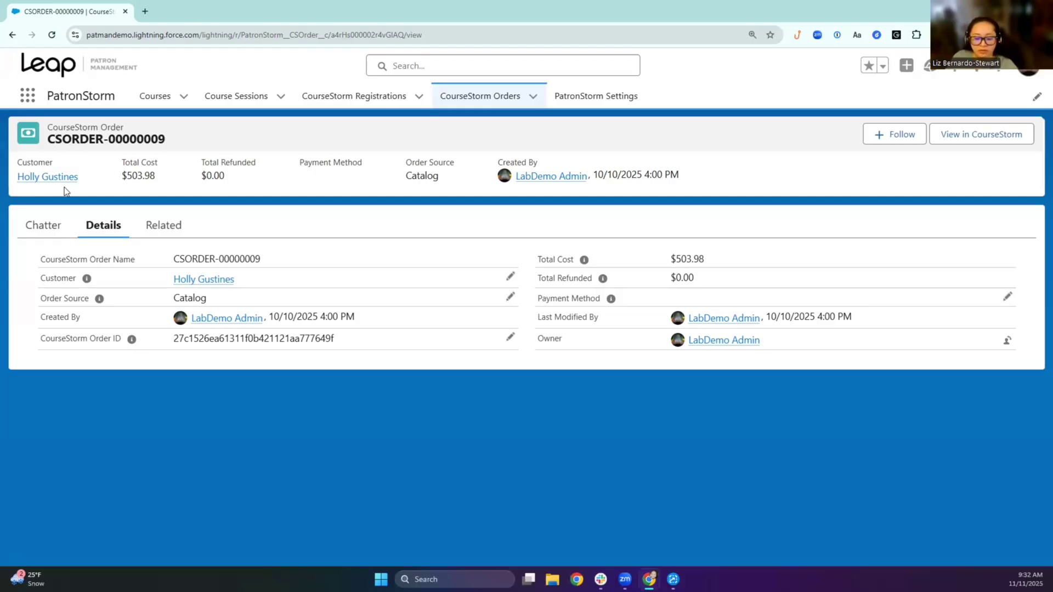
Open the Contacts w/ Twelfth Night and Cupcakes report in PatronStorm Reports and display its filters.
left_click(26, 99)
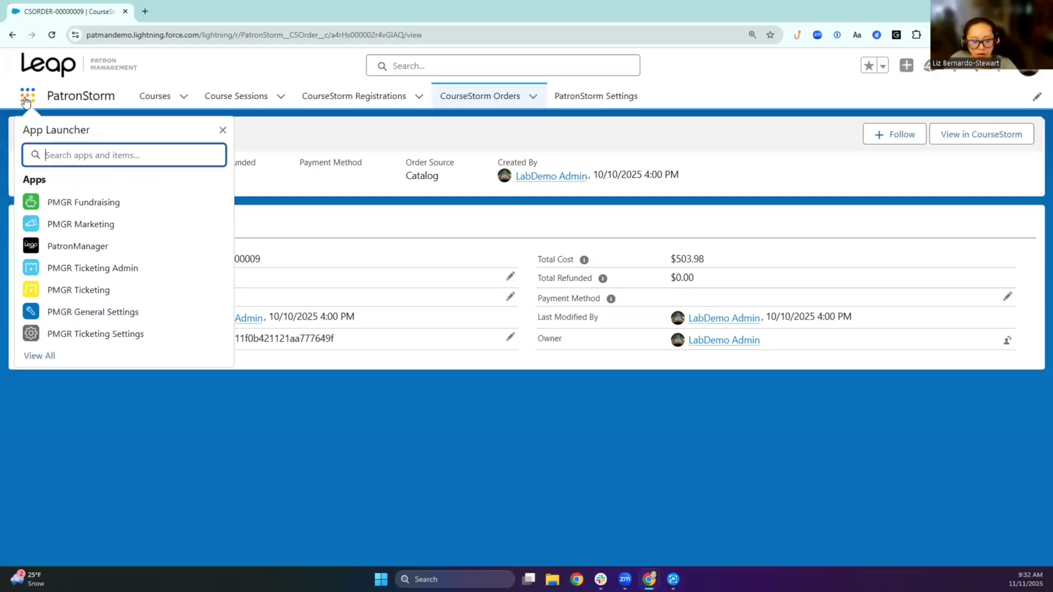
type("report")
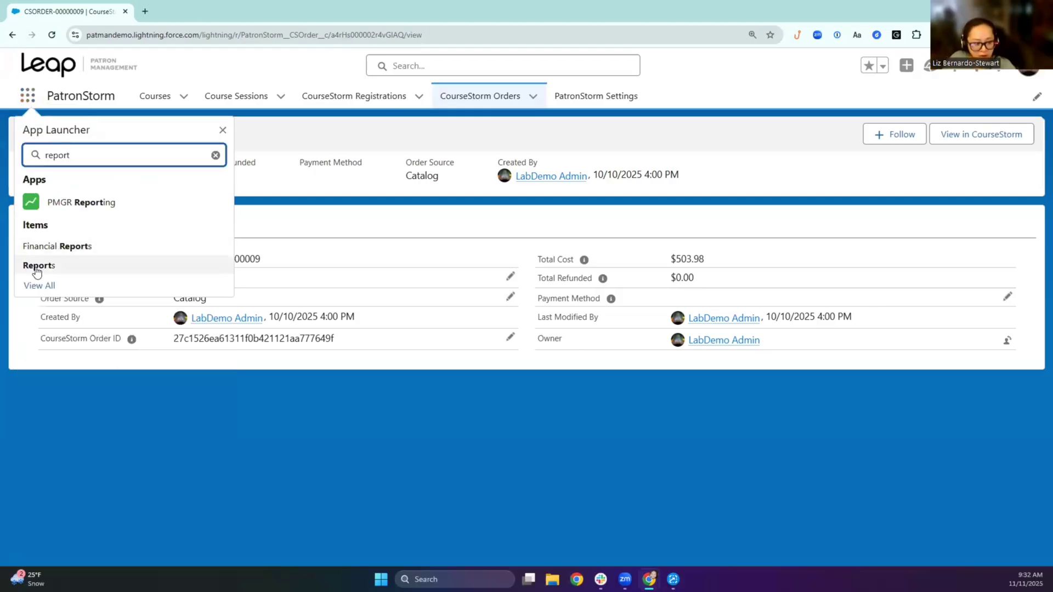
left_click(38, 266)
left_click(57, 377)
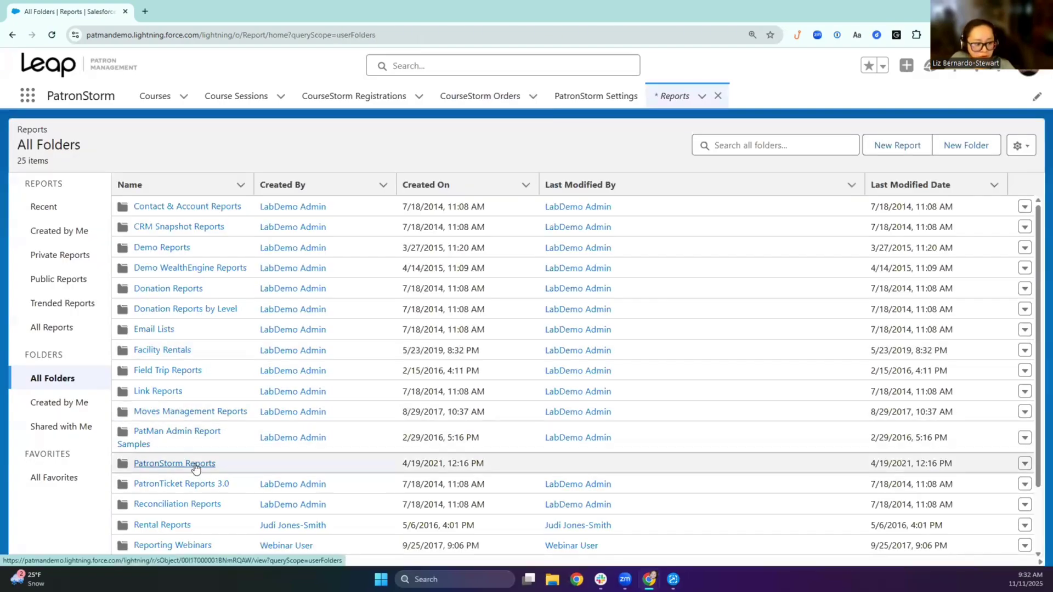
left_click(195, 465)
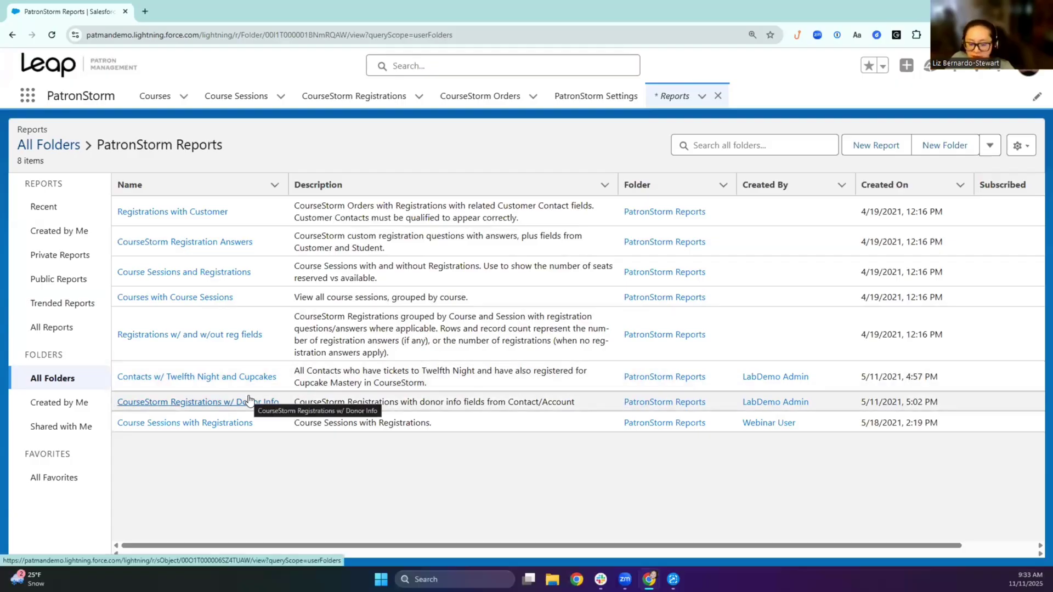
left_click(262, 378)
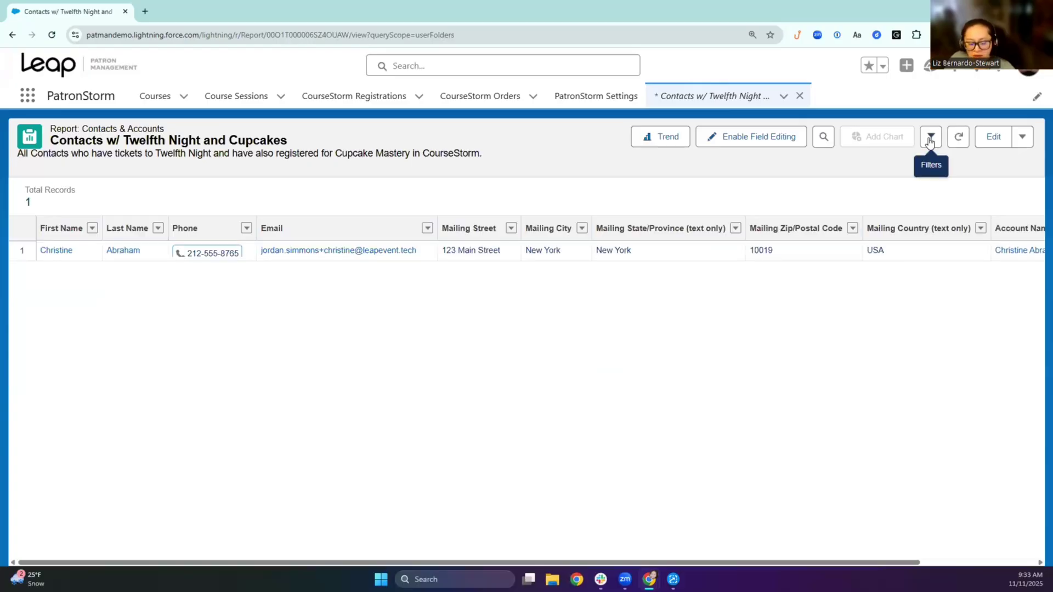
left_click(929, 141)
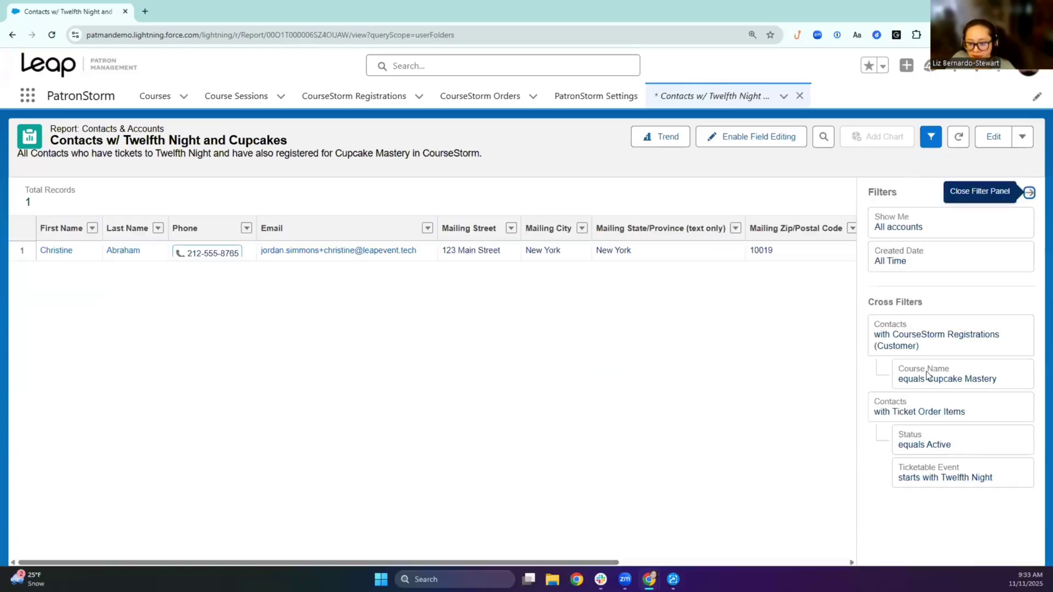